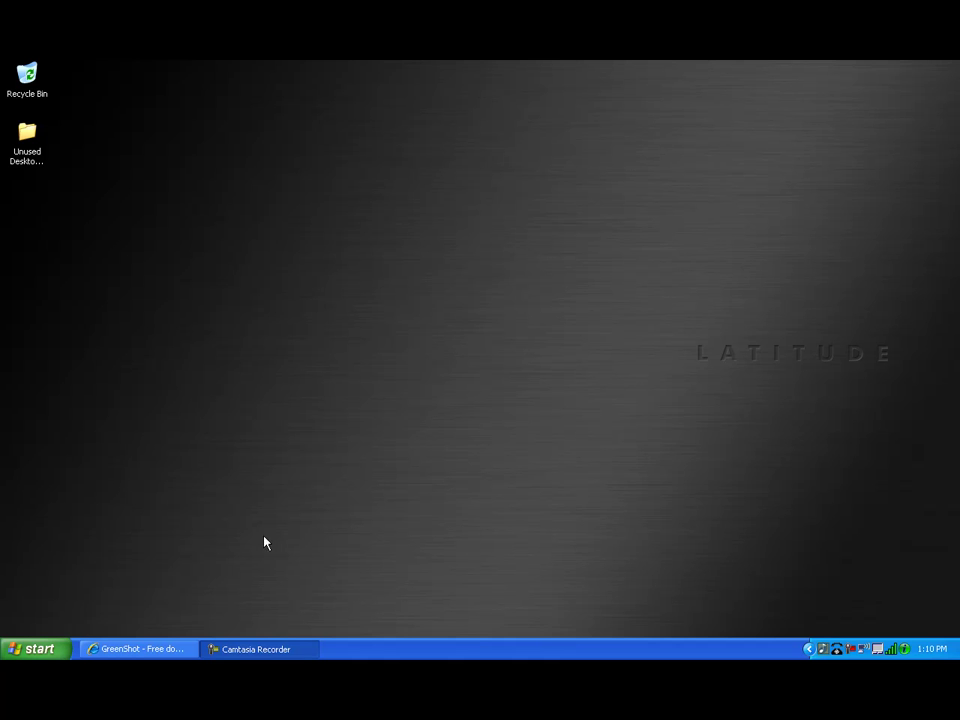
# - Download the Greenshot 1.1.5.2643 installer from its CNET Download.com page and run it despite the unverified publisher
pyautogui.click(183, 650)
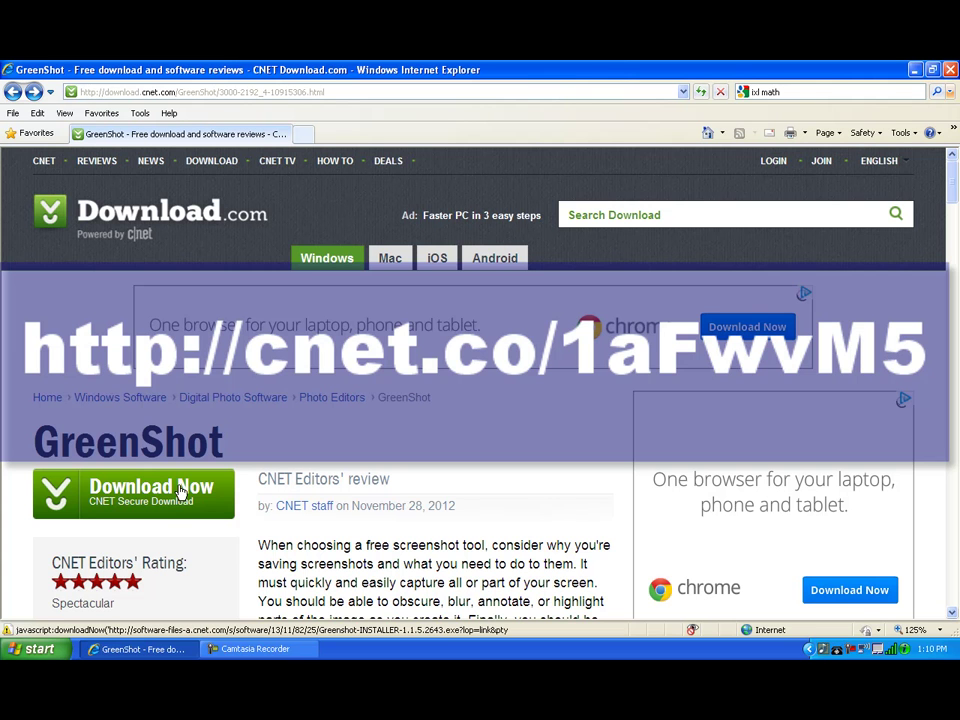
pyautogui.click(181, 490)
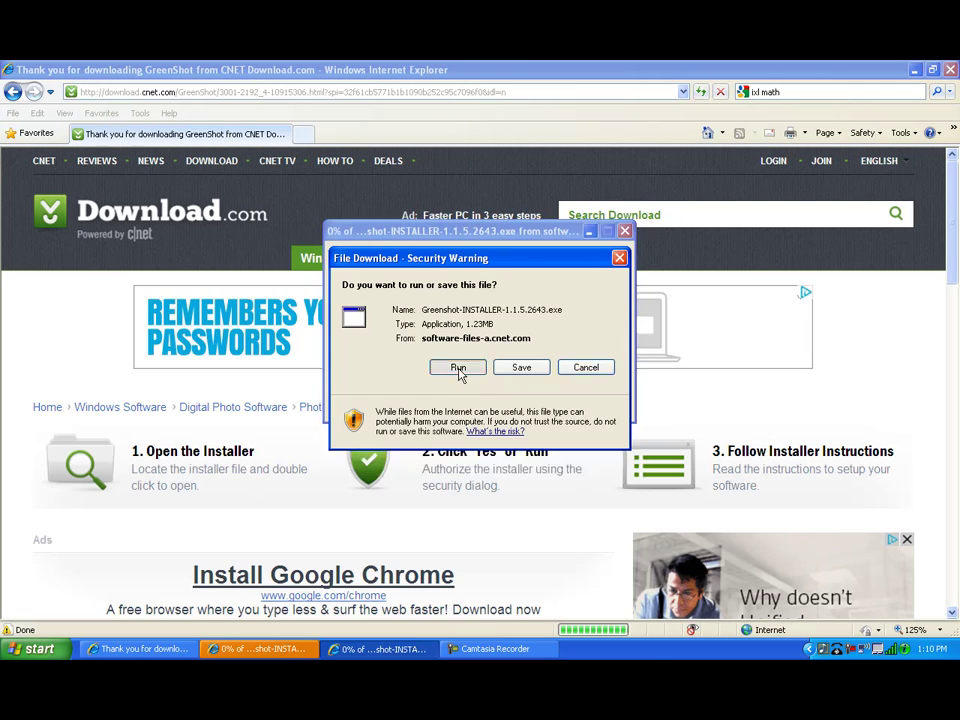
pyautogui.click(462, 375)
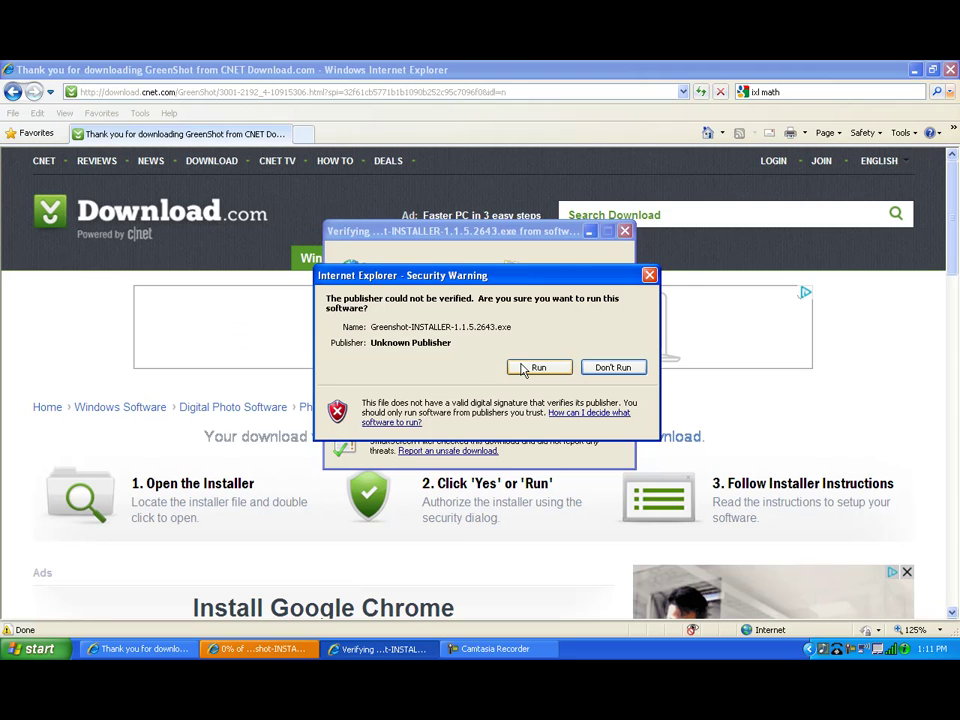
pyautogui.click(527, 369)
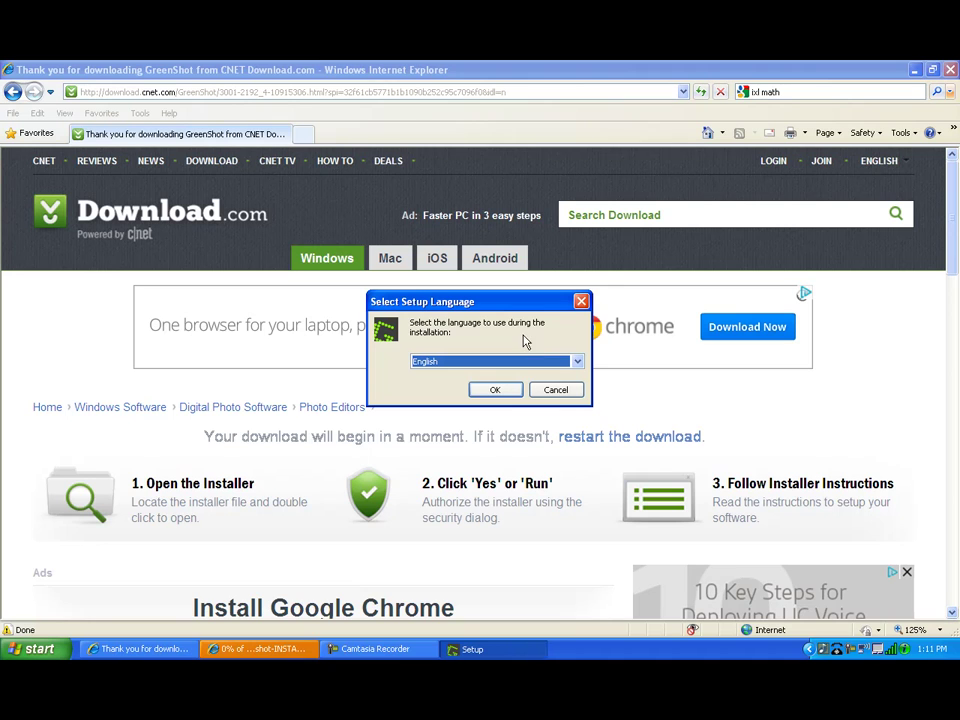
# - Choose English as the setup language, accept the Greenshot license agreement and proceed past the release information
pyautogui.click(495, 390)
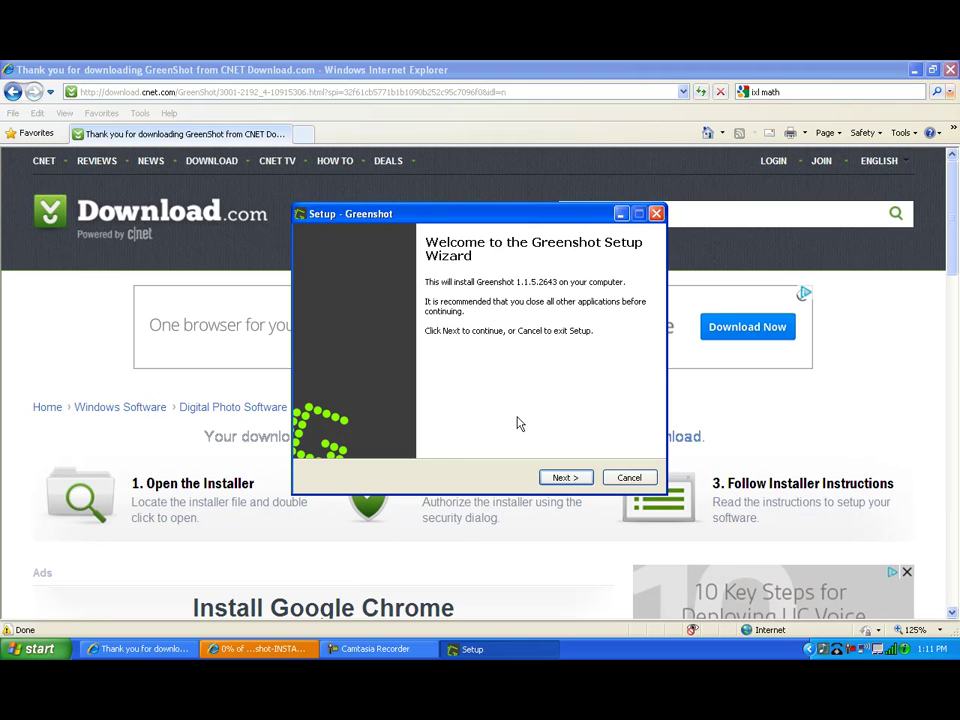
pyautogui.click(564, 478)
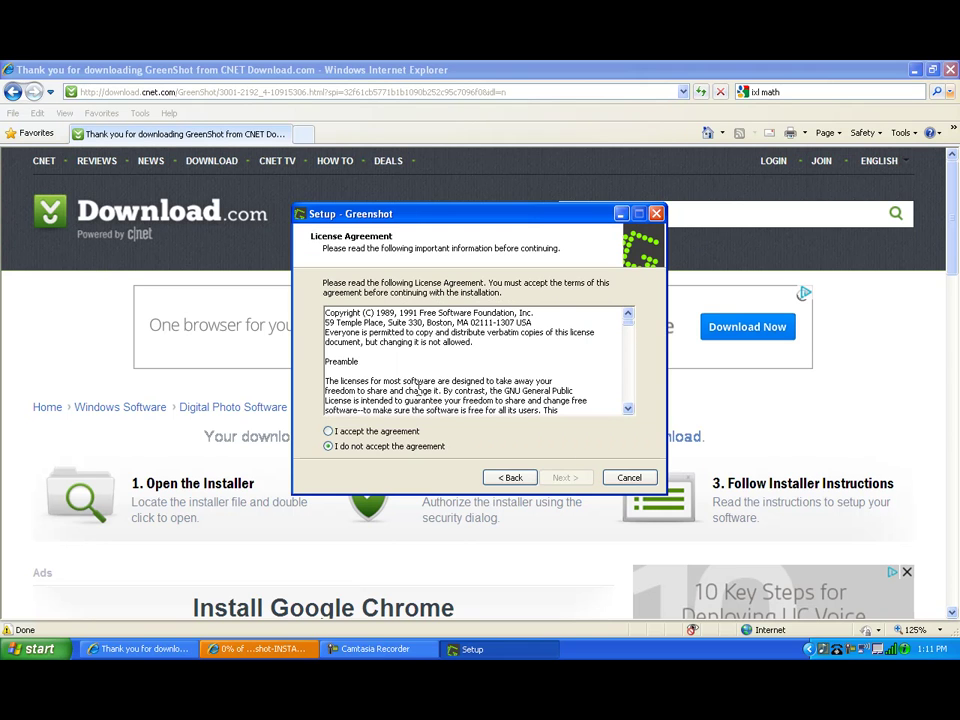
pyautogui.click(331, 432)
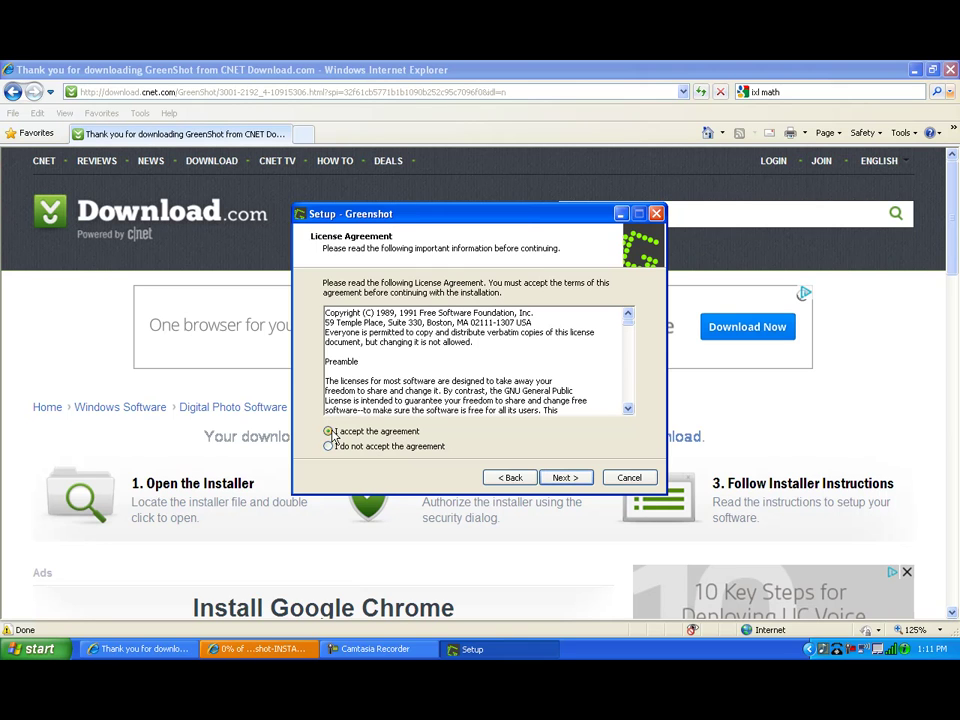
pyautogui.click(576, 477)
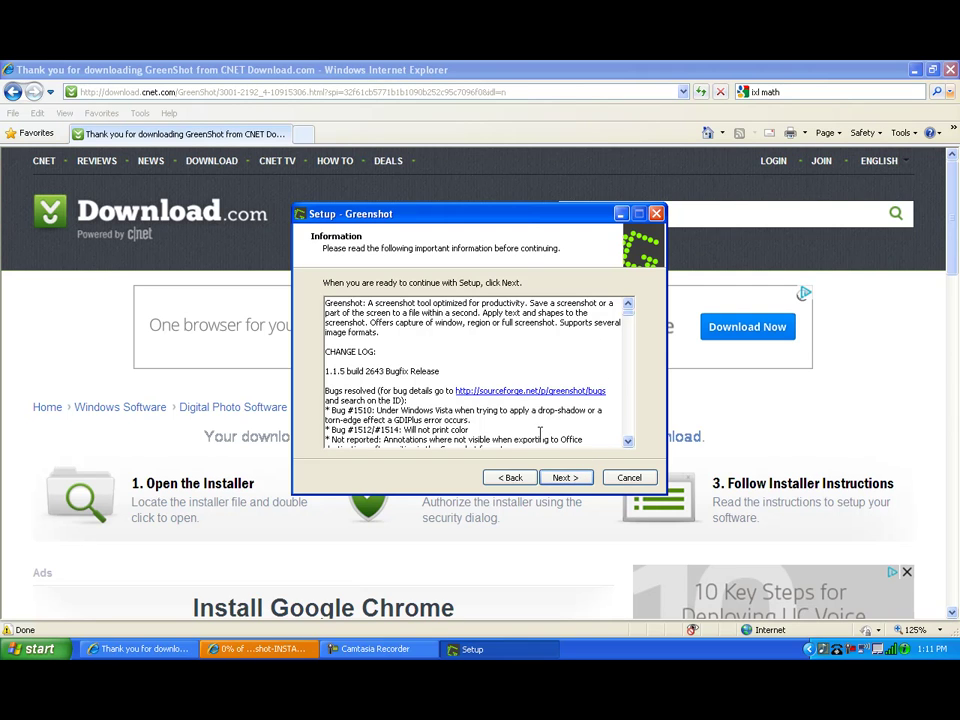
pyautogui.click(576, 478)
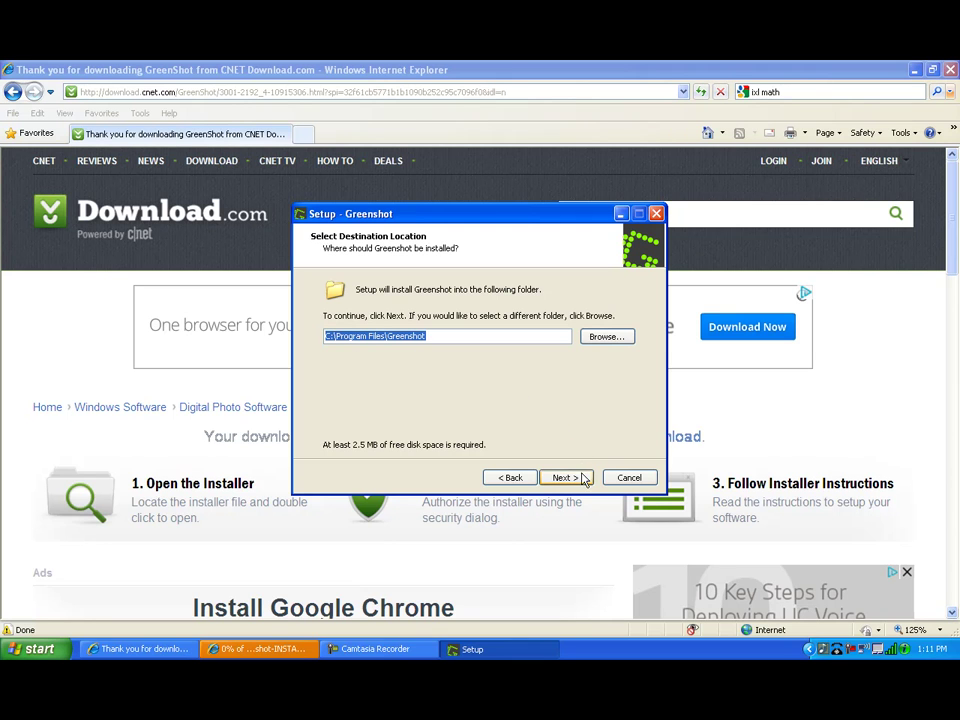
# - Install Greenshot with the default folder, components, shortcuts and Windows startup option, and finish setup with Start Greenshot enabled
pyautogui.click(585, 478)
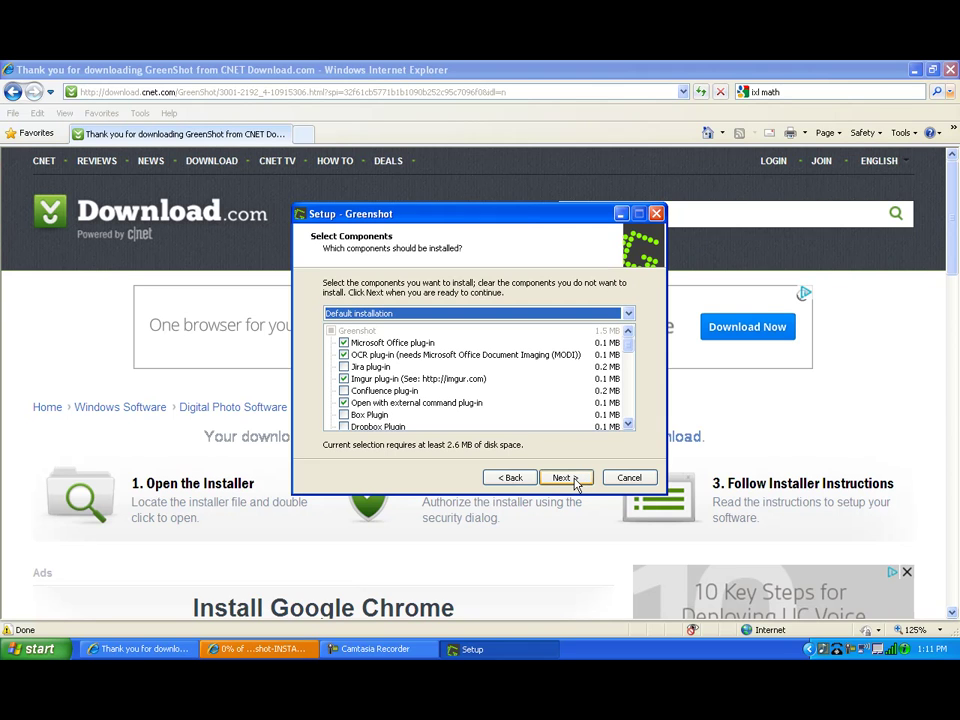
pyautogui.click(576, 478)
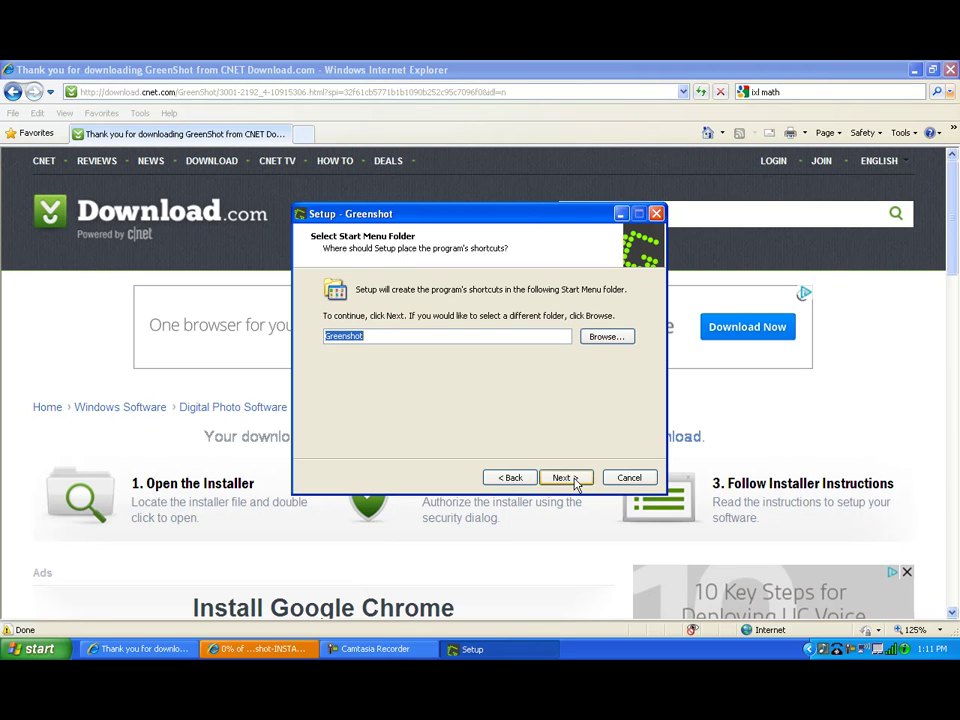
pyautogui.click(575, 479)
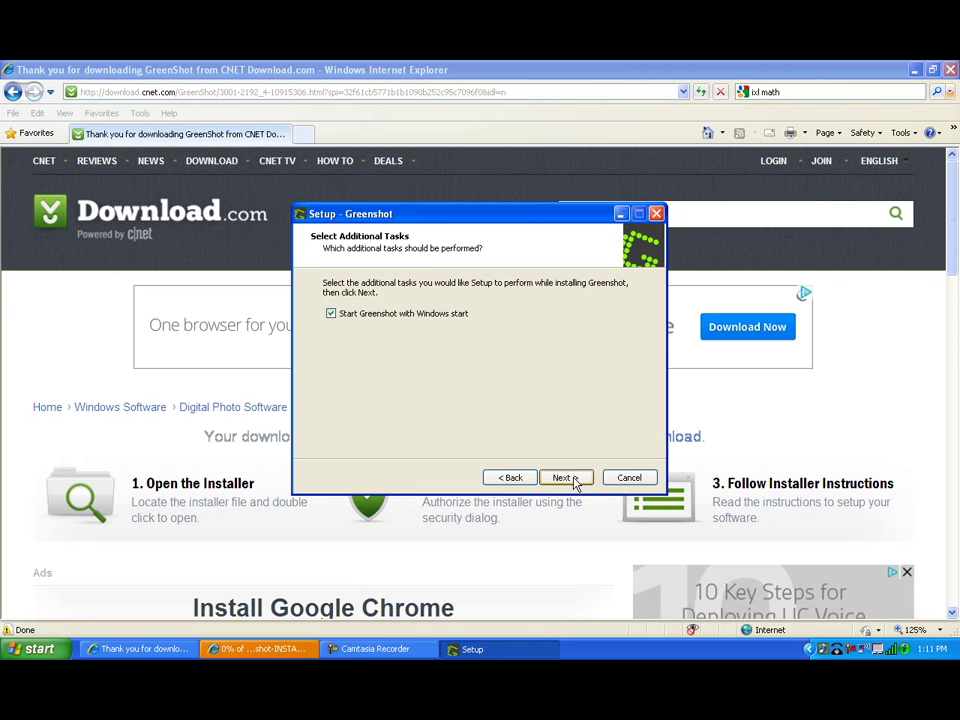
pyautogui.click(575, 480)
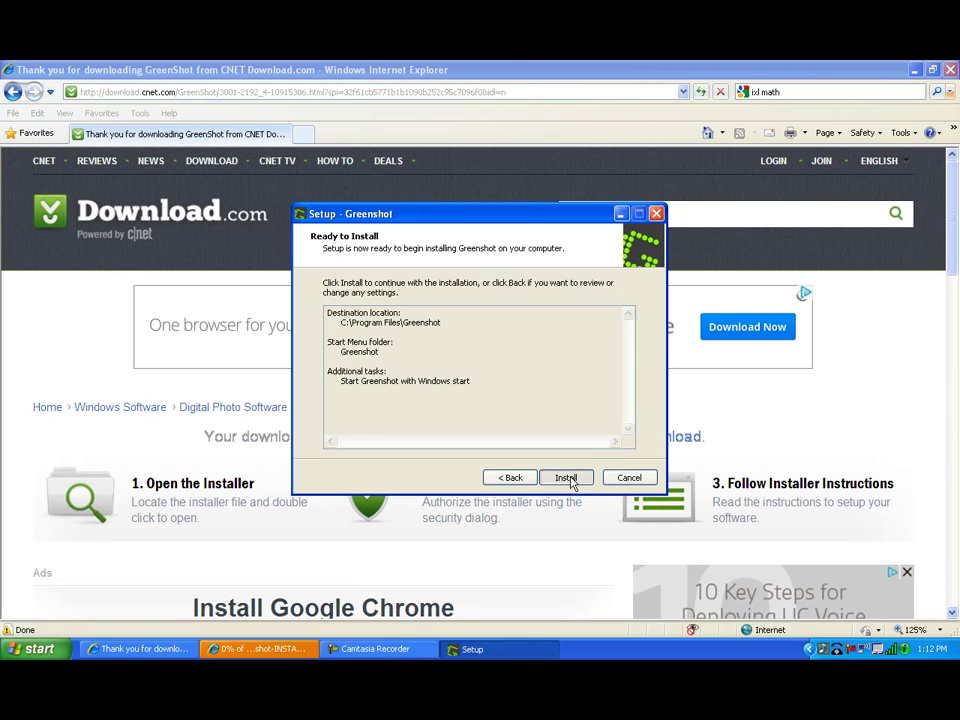
pyautogui.click(568, 479)
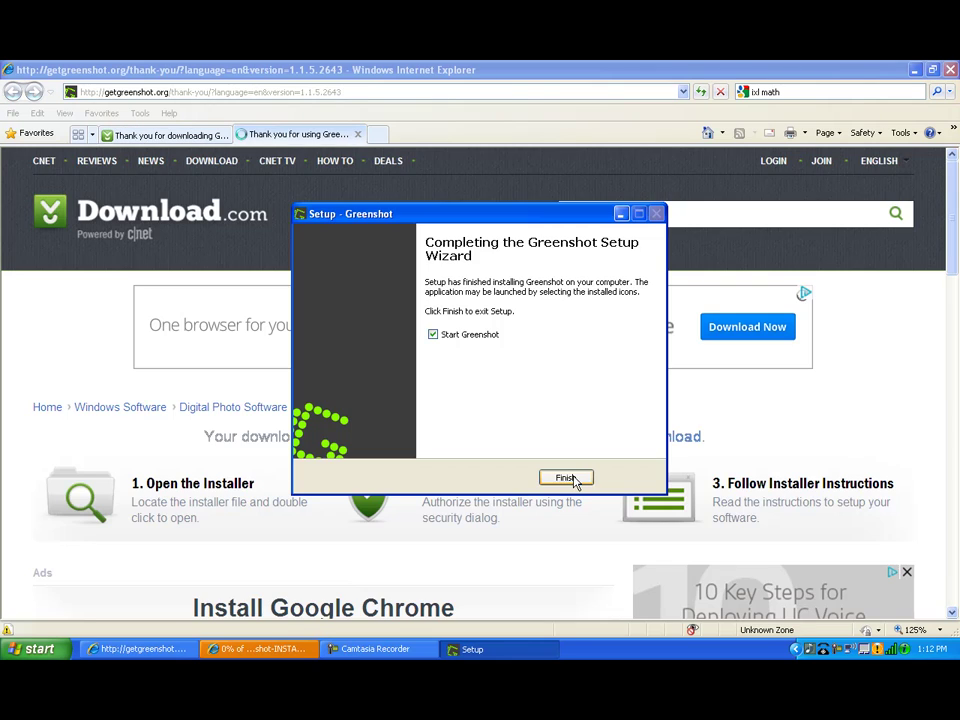
pyautogui.click(576, 480)
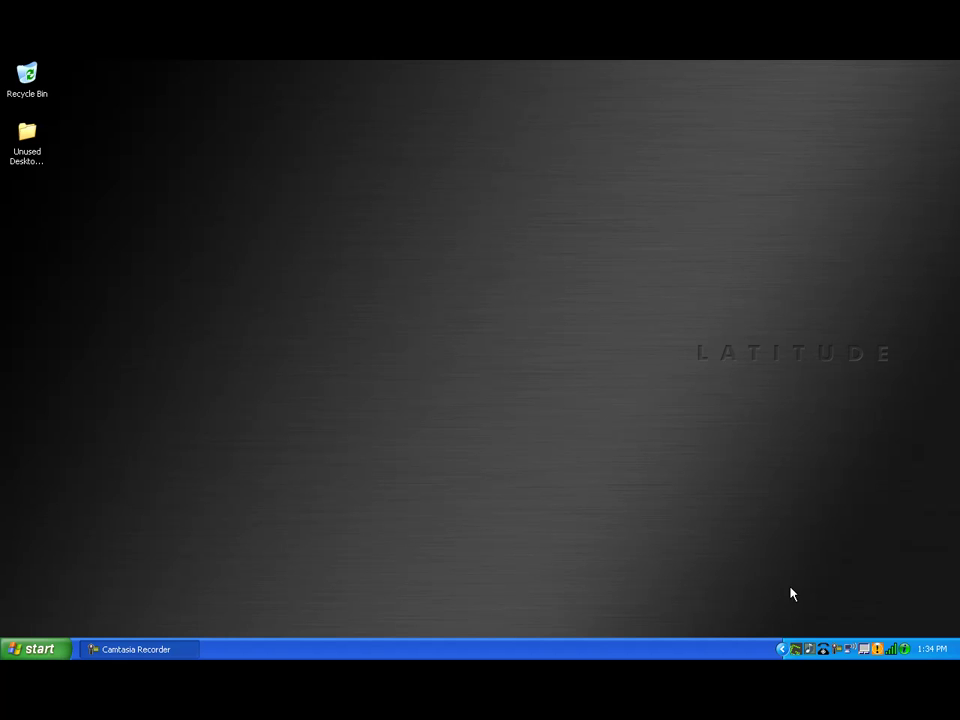
# - Review the capture commands and shortcuts that Greenshot offers
pyautogui.rightClick(798, 650)
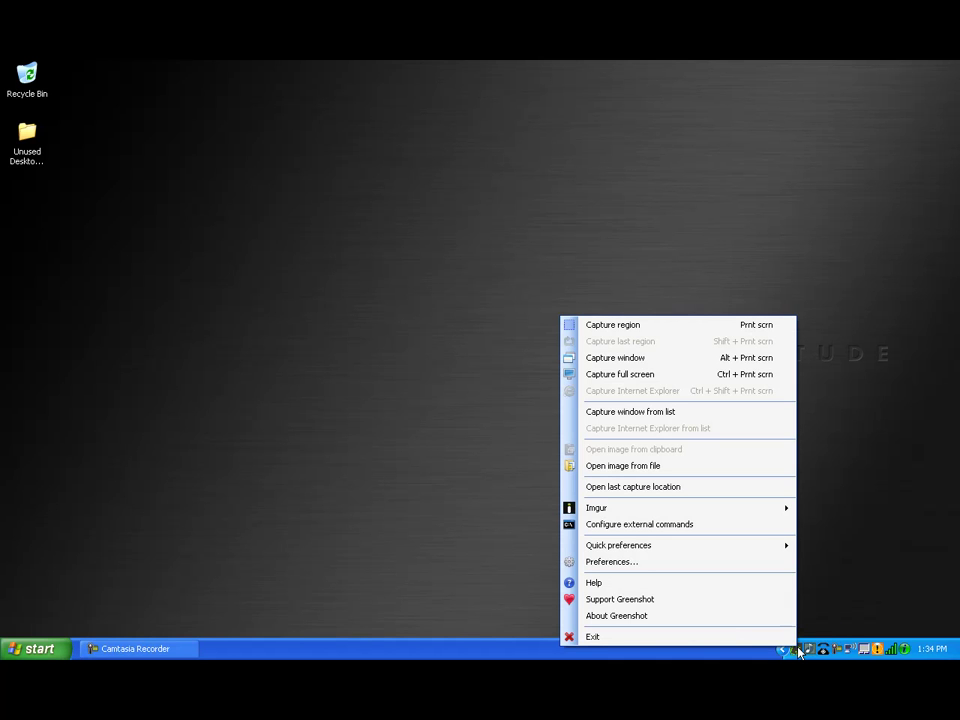
pyautogui.click(816, 478)
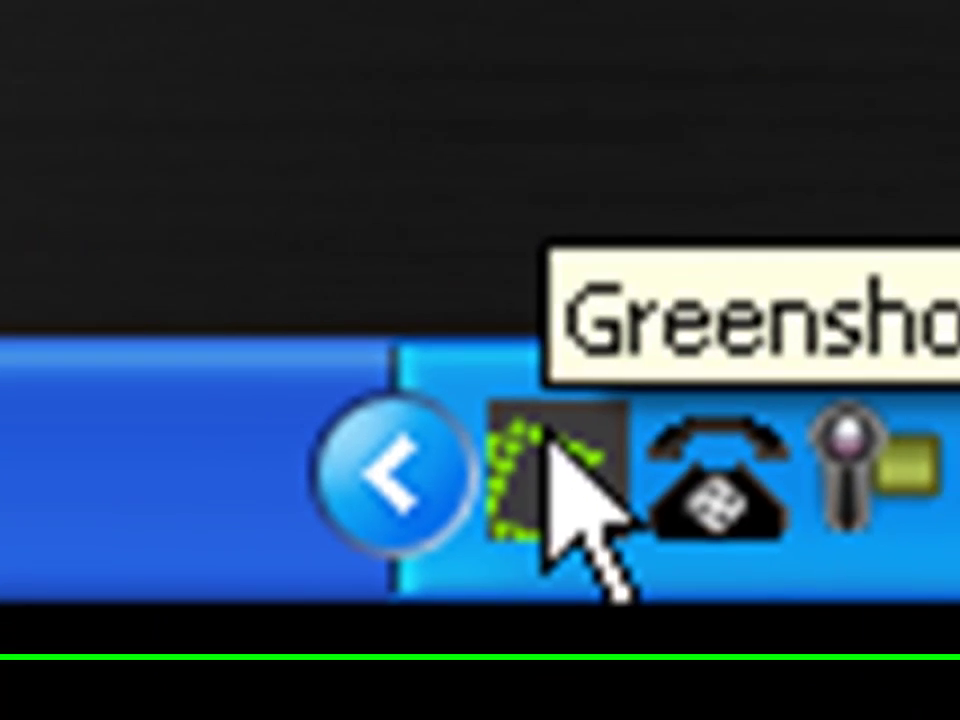
pyautogui.rightClick(550, 455)
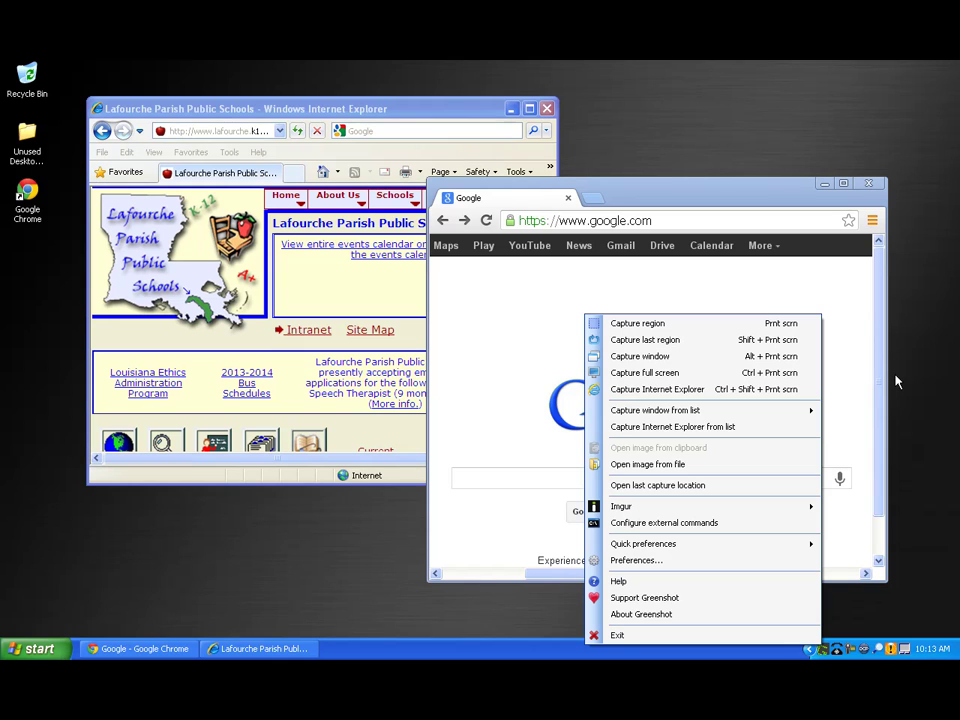
# - Capture the full screen with Greenshot into a Microsoft PowerPoint slide and close the presentation
pyautogui.press('ctrl+Print')
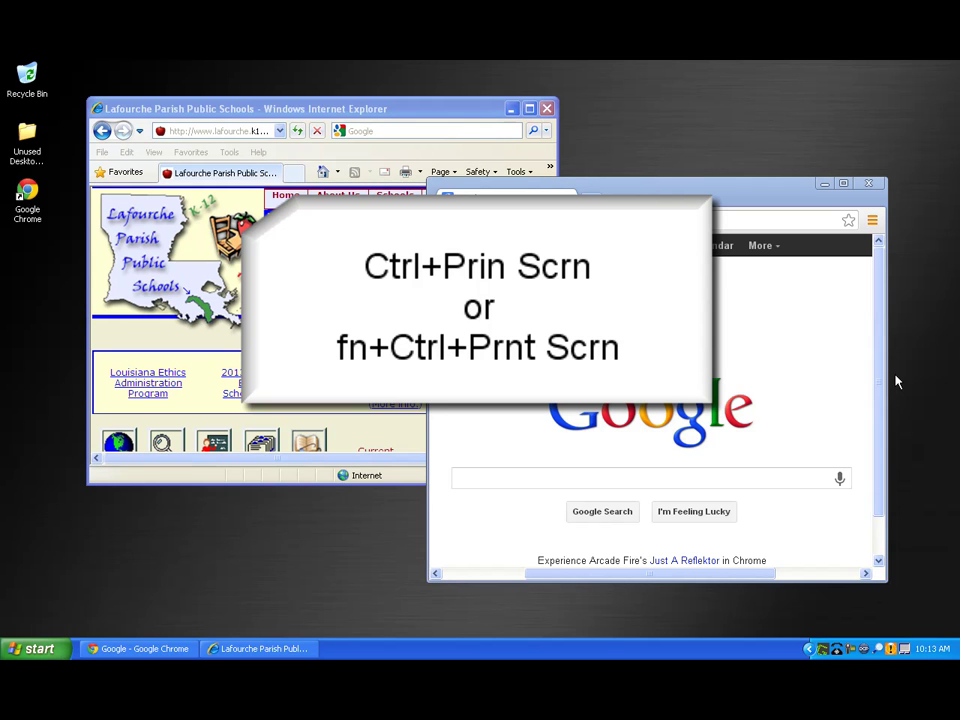
pyautogui.press('ctrl+Print')
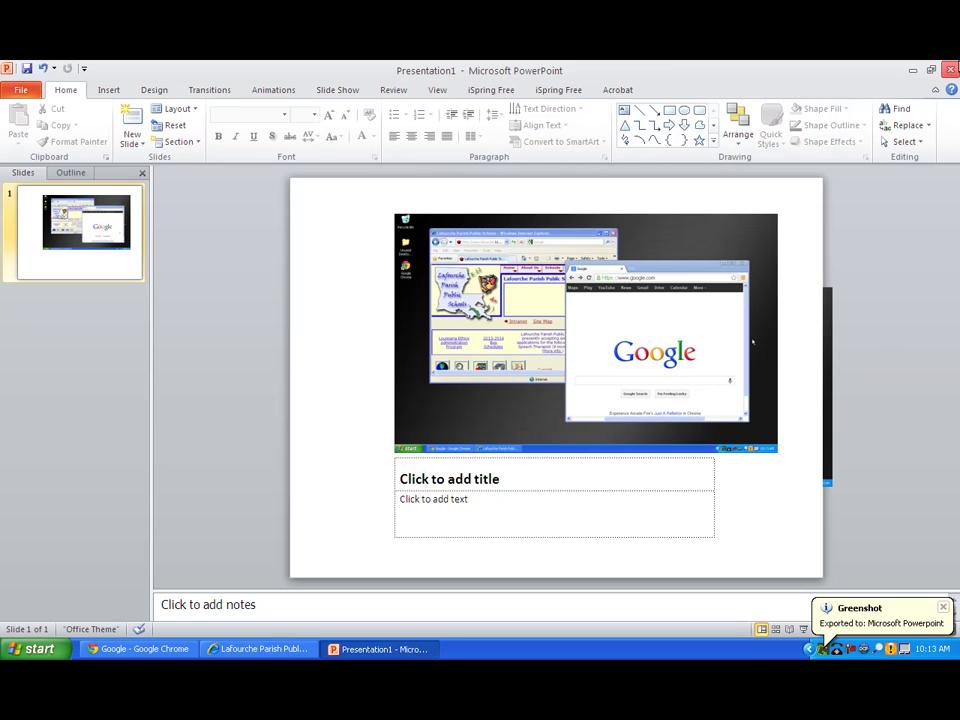
pyautogui.click(949, 70)
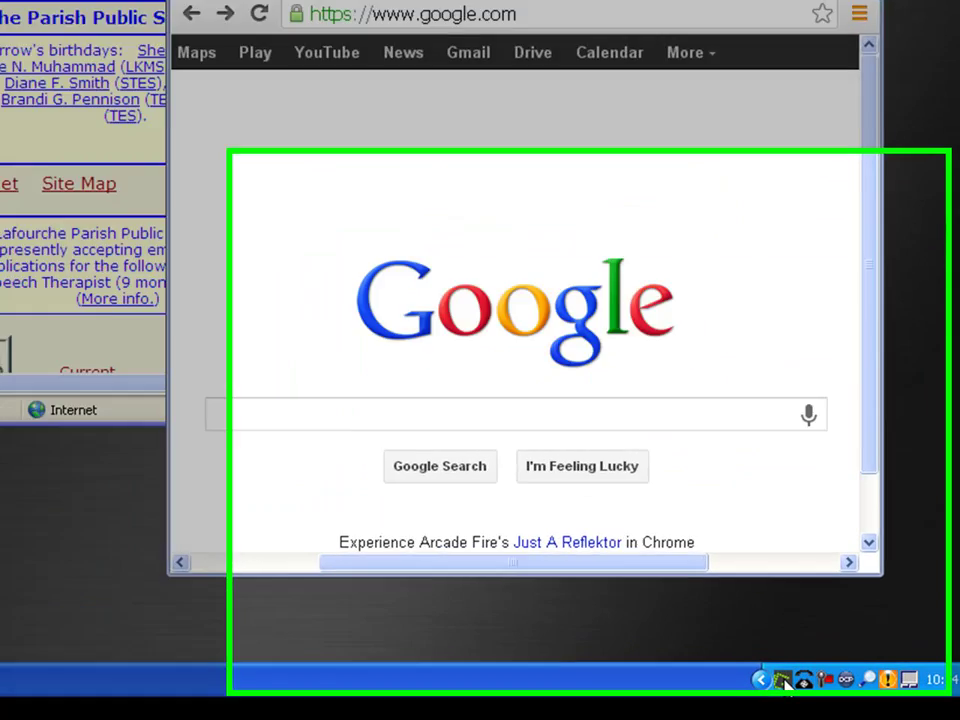
# - Capture only the Google Chrome window into a Microsoft Word document and close the document without saving
pyautogui.rightClick(824, 648)
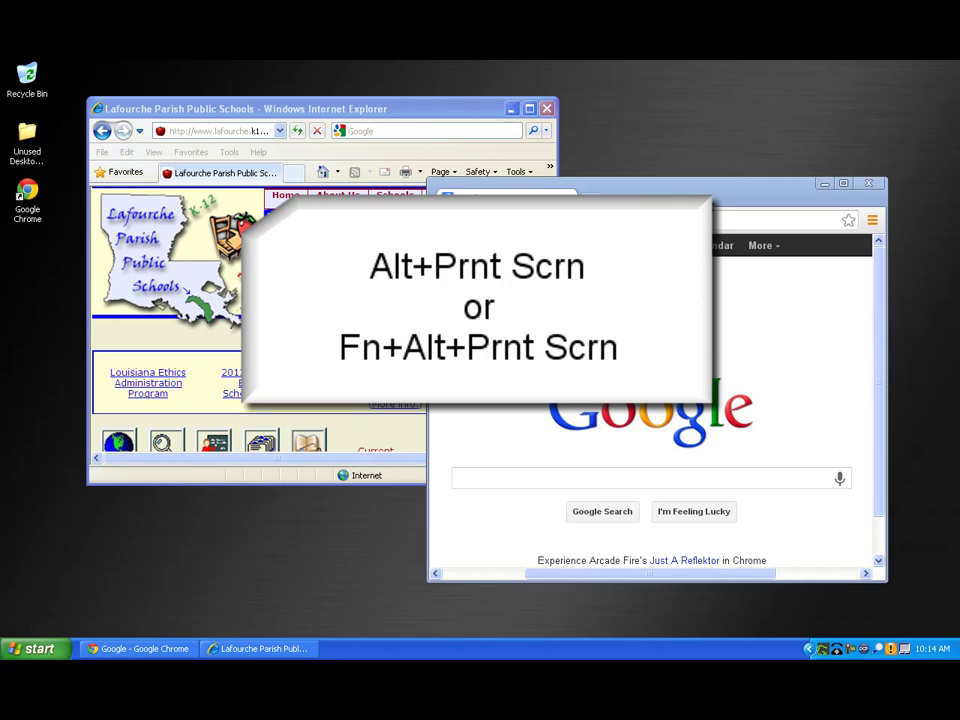
pyautogui.click(704, 189)
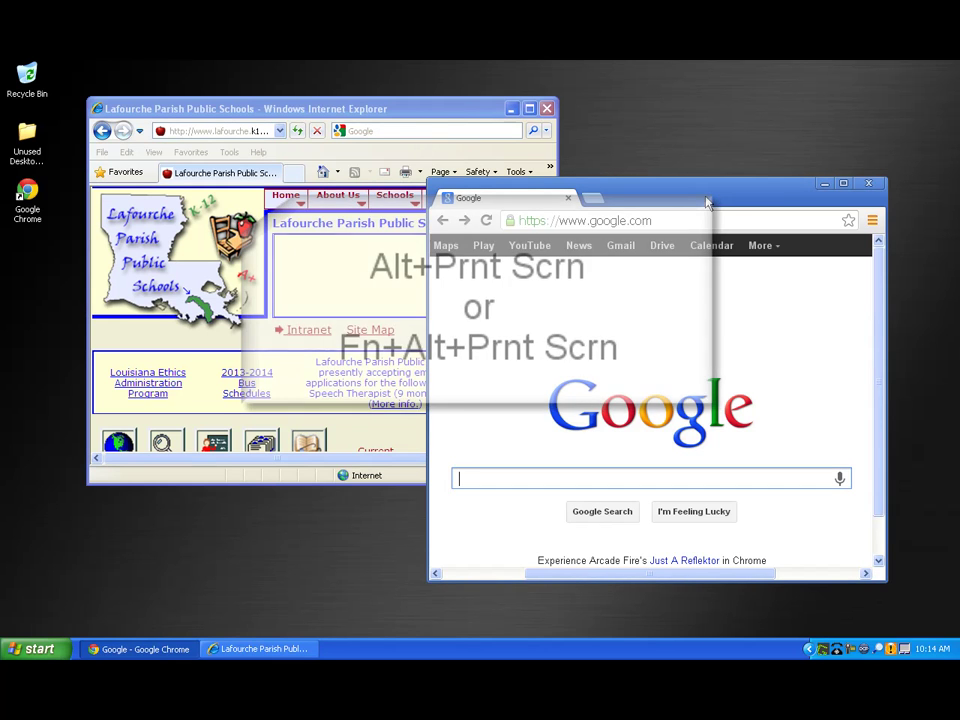
pyautogui.press('alt+Print')
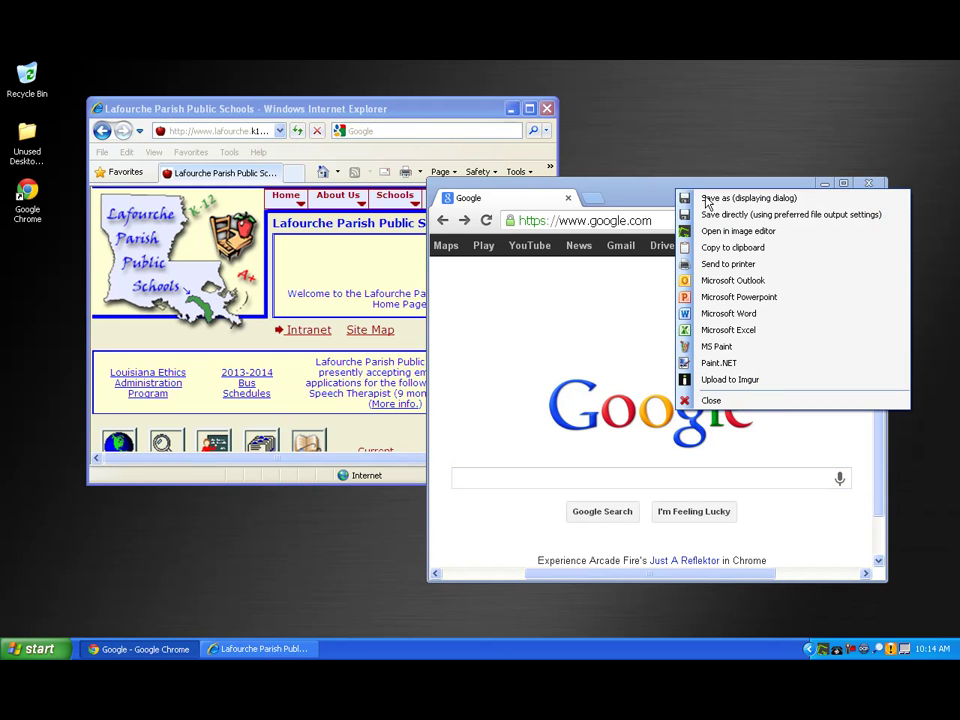
pyautogui.click(710, 315)
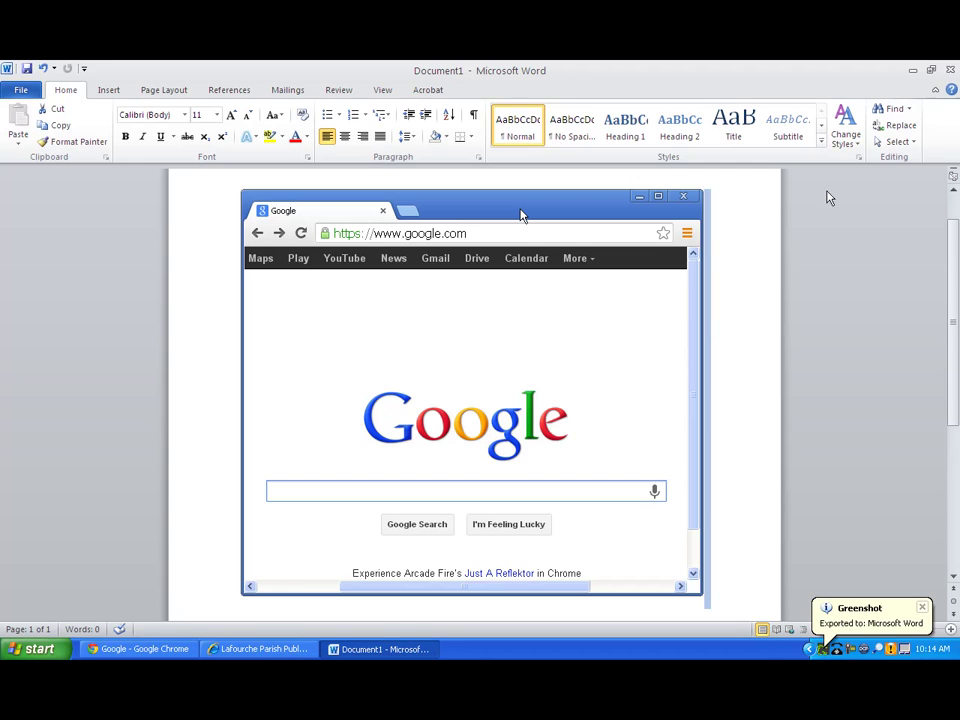
pyautogui.click(948, 72)
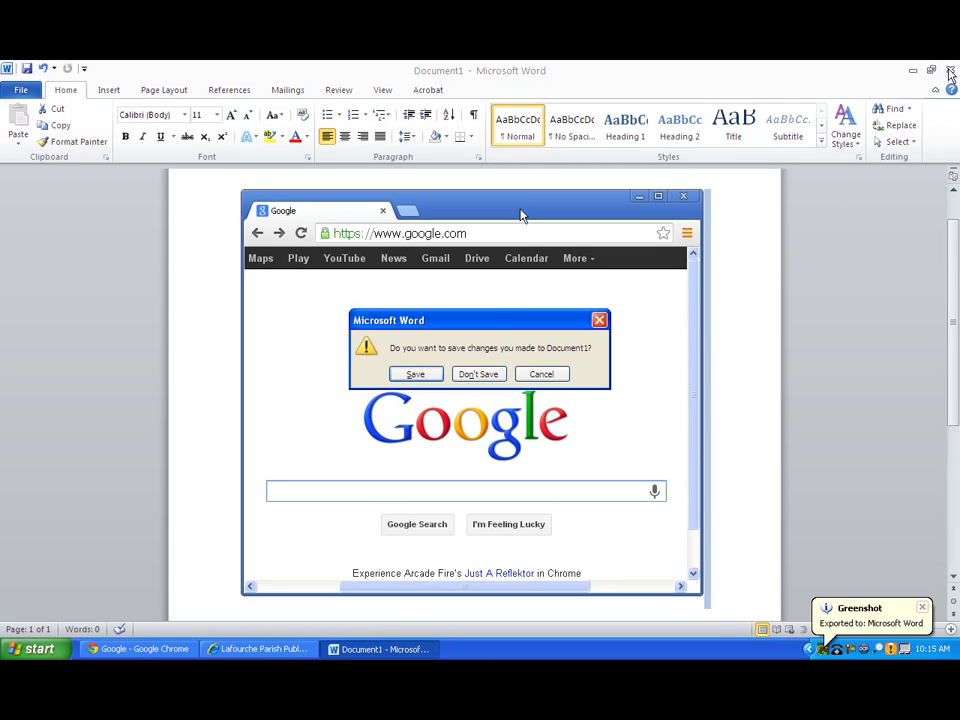
pyautogui.click(490, 375)
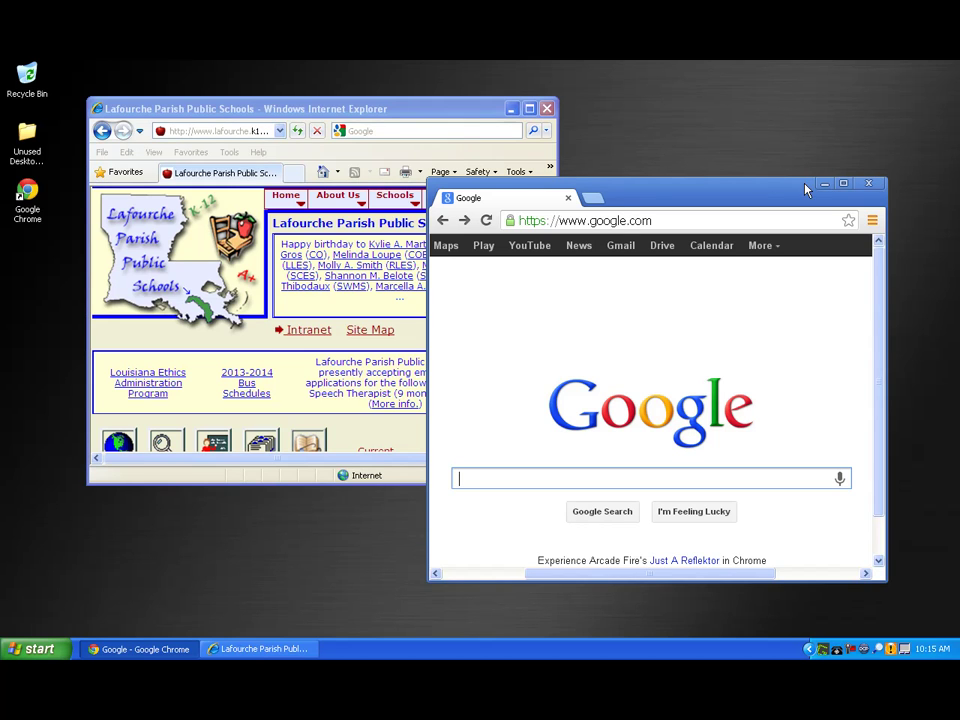
# - Maximize Chrome and open the fourth-grade IXL math skill G.2 Write variable expressions: word problems
pyautogui.click(840, 186)
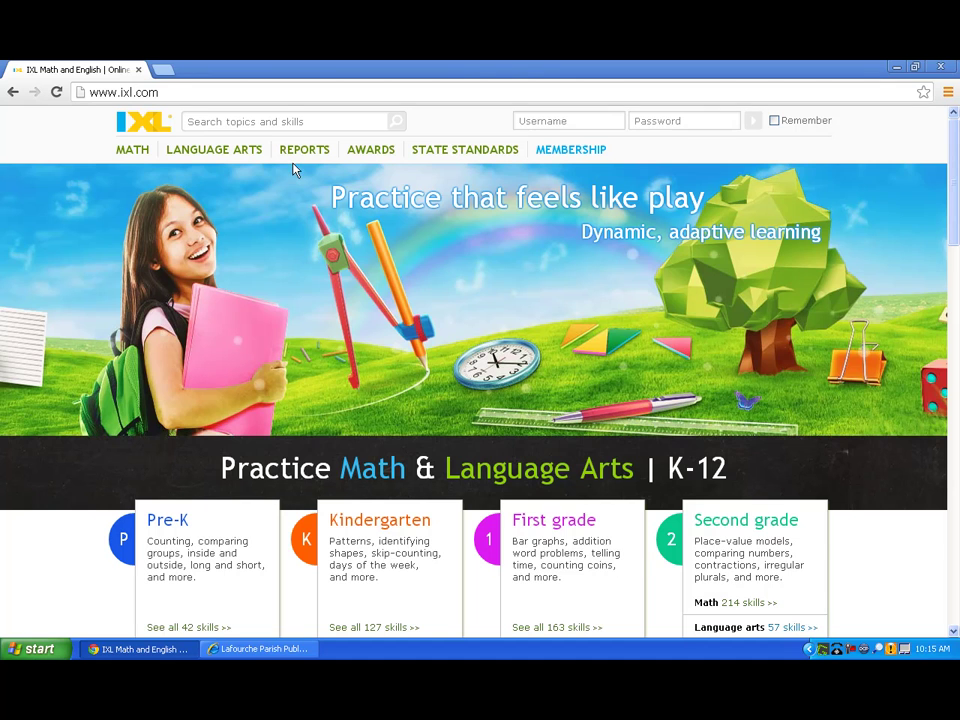
pyautogui.click(139, 158)
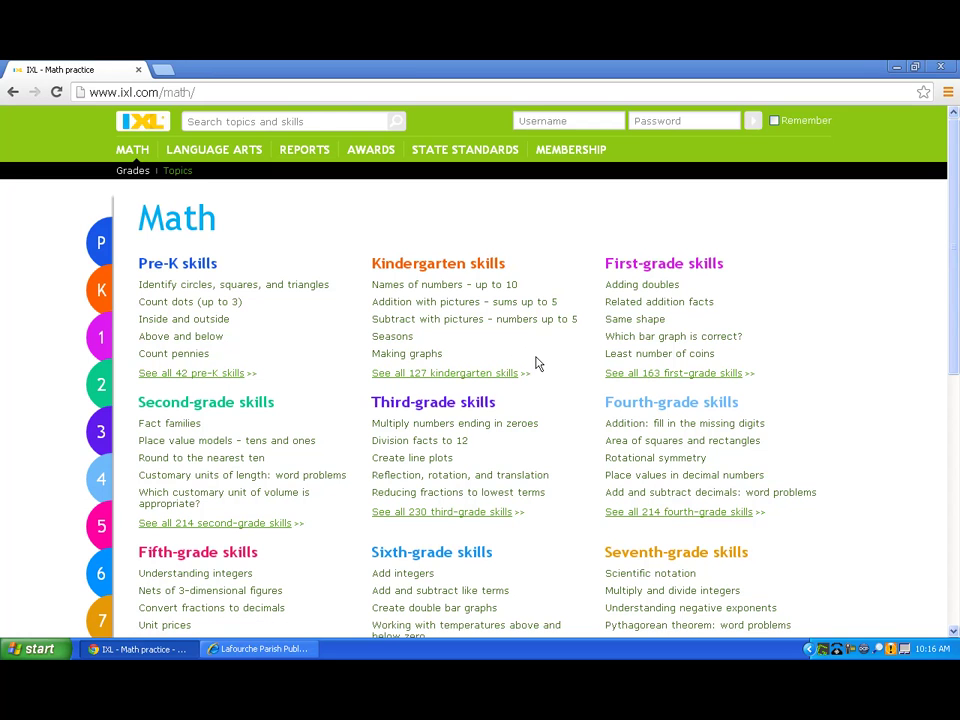
pyautogui.click(636, 408)
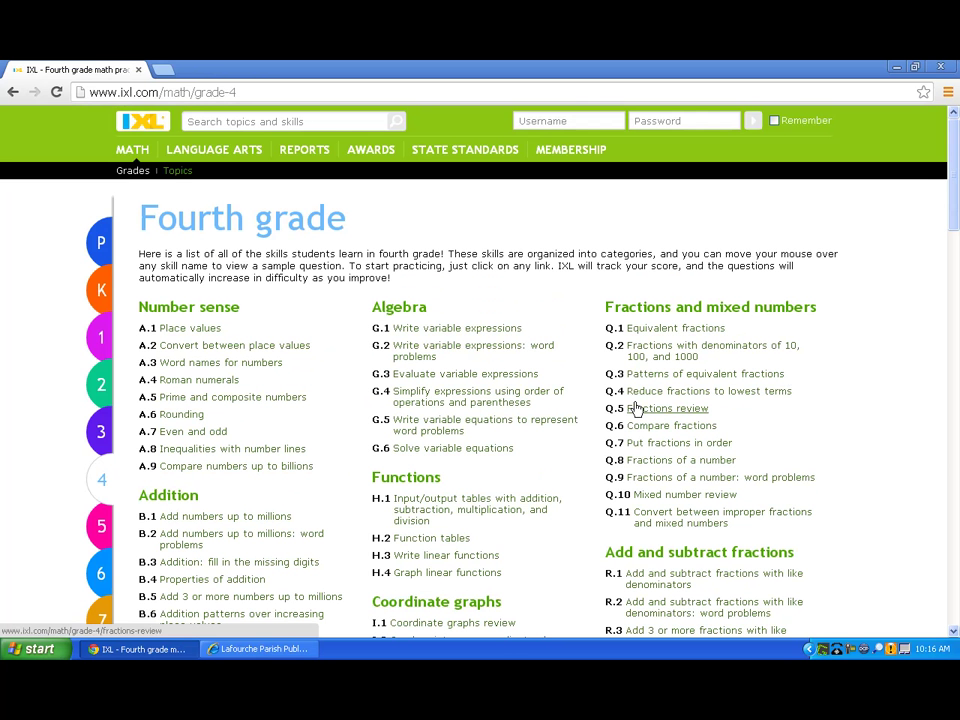
pyautogui.click(414, 353)
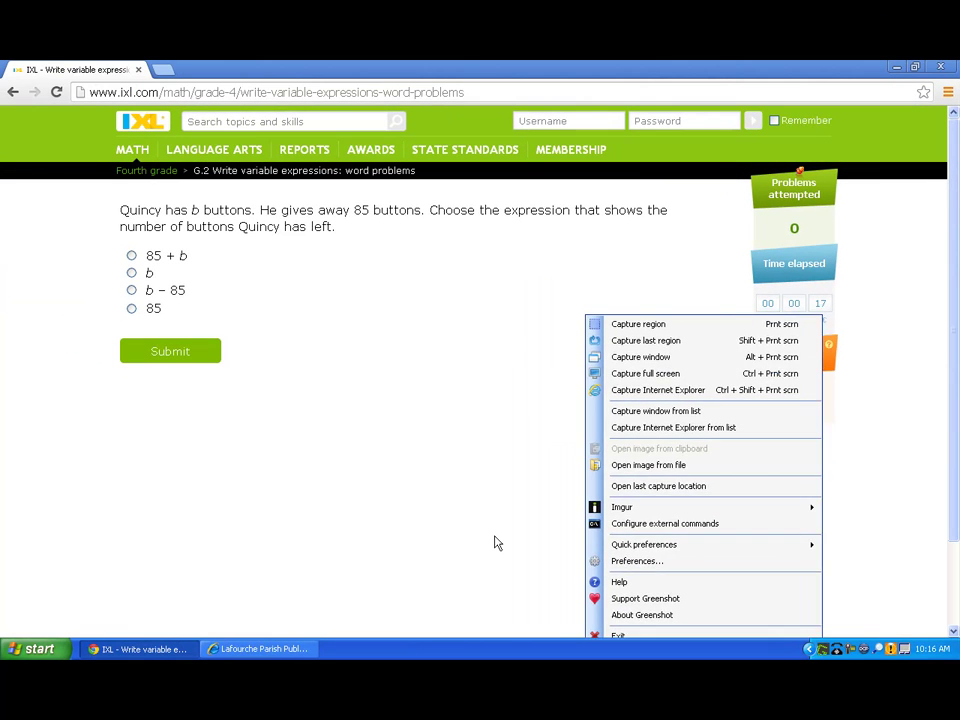
# - Capture the region containing the Quincy buttons question and its answer choices, and send it to Microsoft Word
pyautogui.click(142, 472)
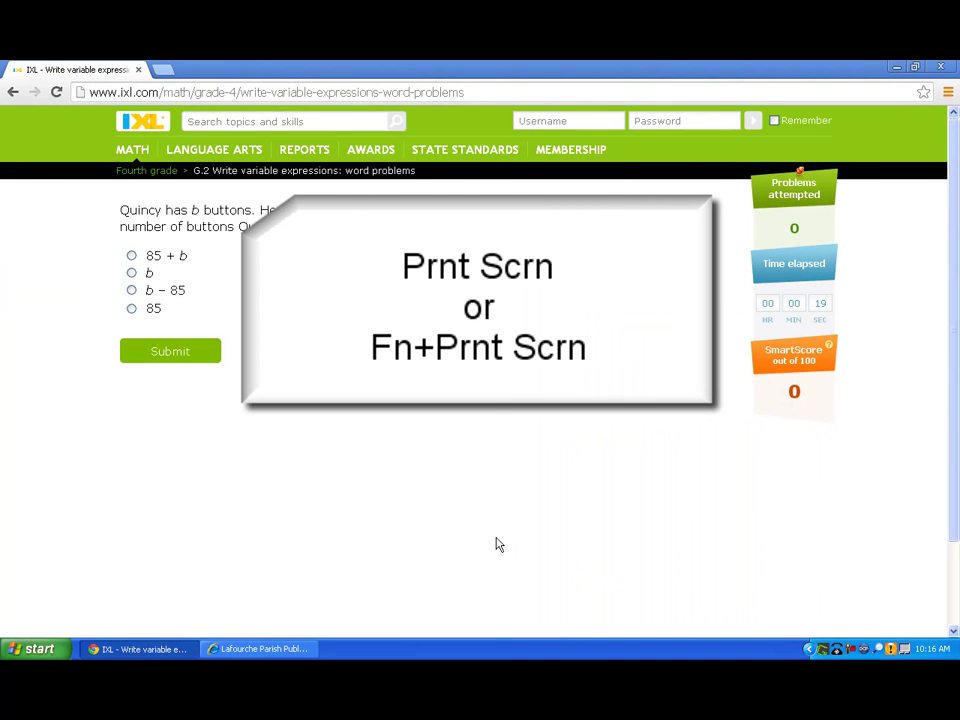
pyautogui.press('Print')
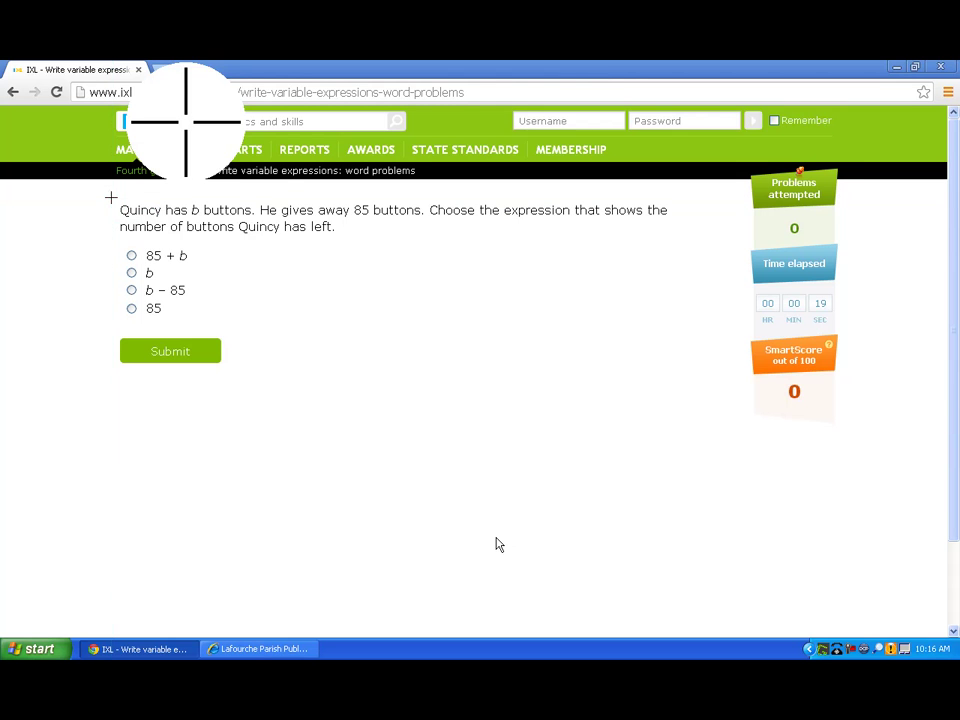
pyautogui.moveTo(111, 197); pyautogui.dragTo(690, 332)
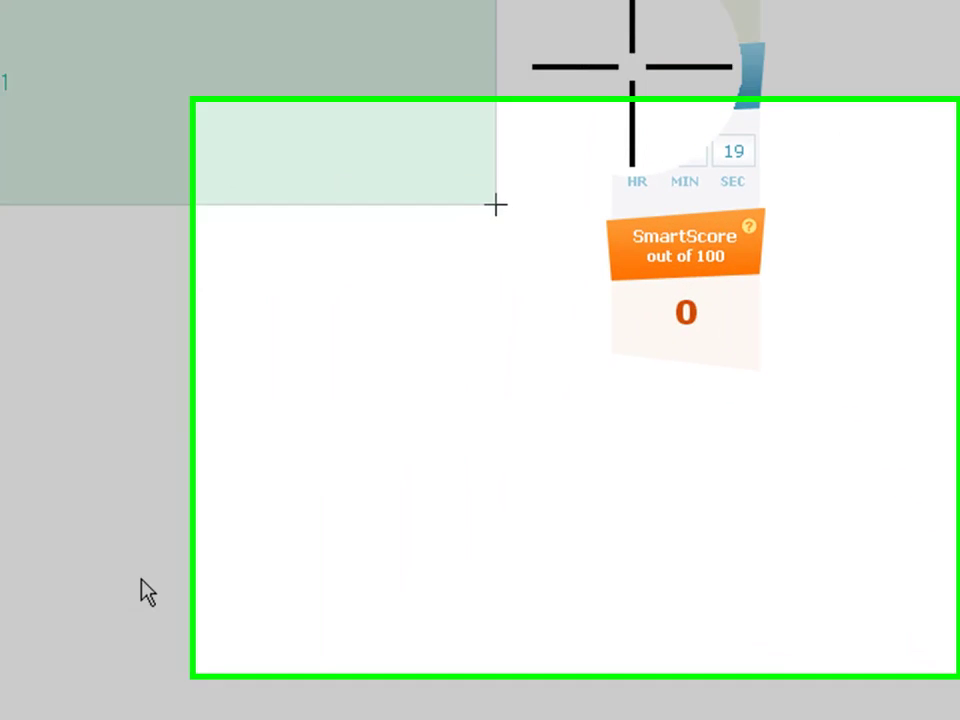
pyautogui.moveTo(690, 332); pyautogui.dragTo(690, 332)
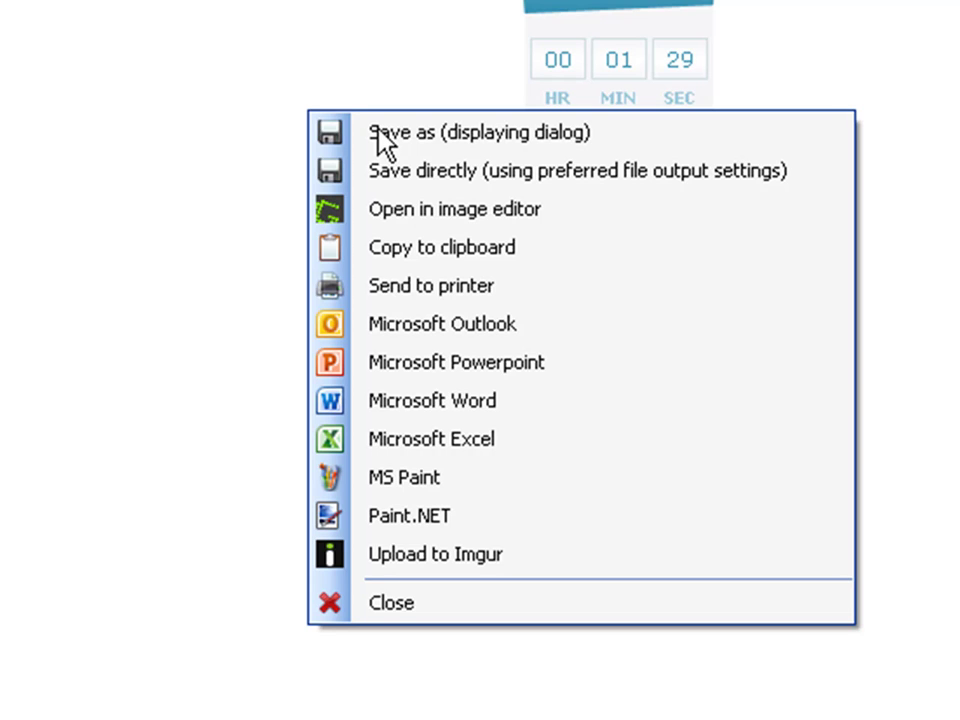
pyautogui.click(342, 398)
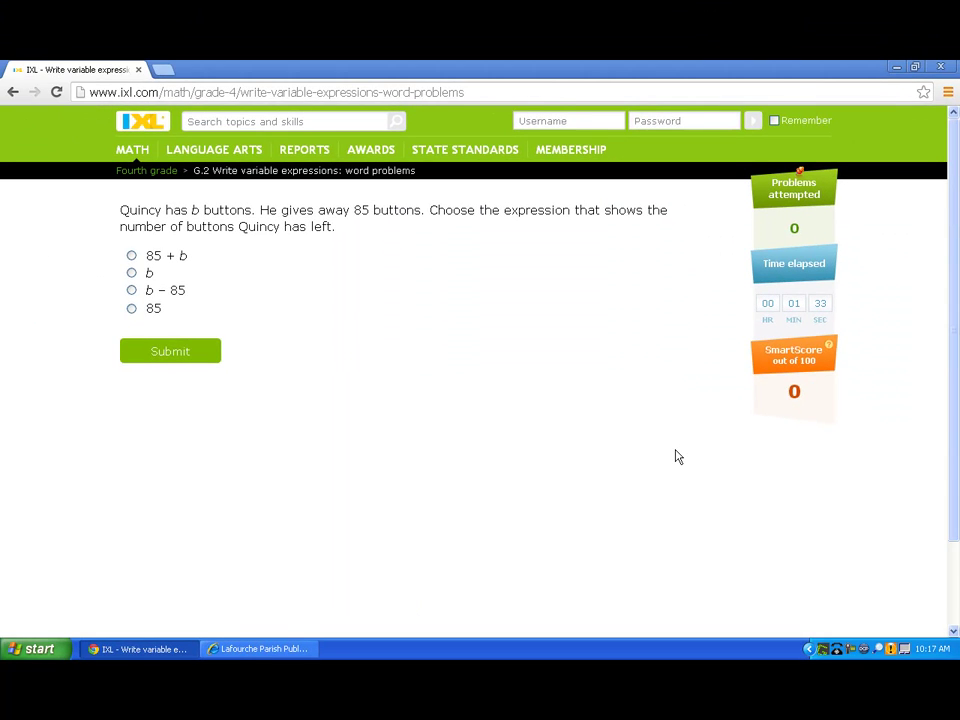